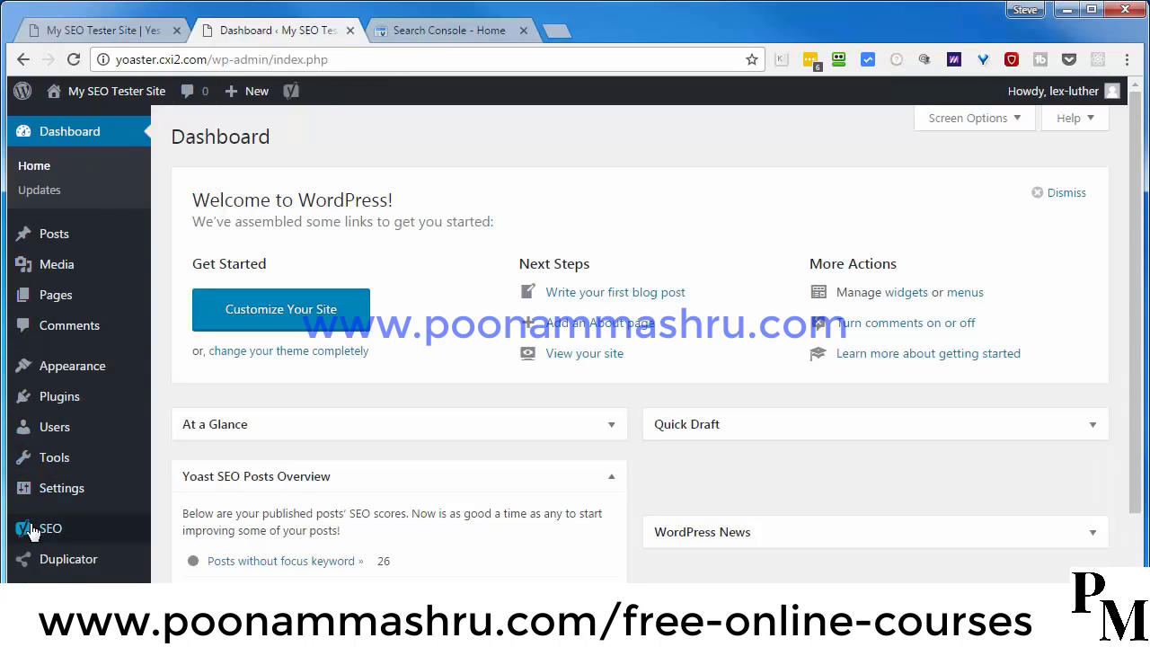
From the Yoast SEO XML Sitemaps settings, view the site's generated XML sitemap and copy its link address
mouse_move(46, 532)
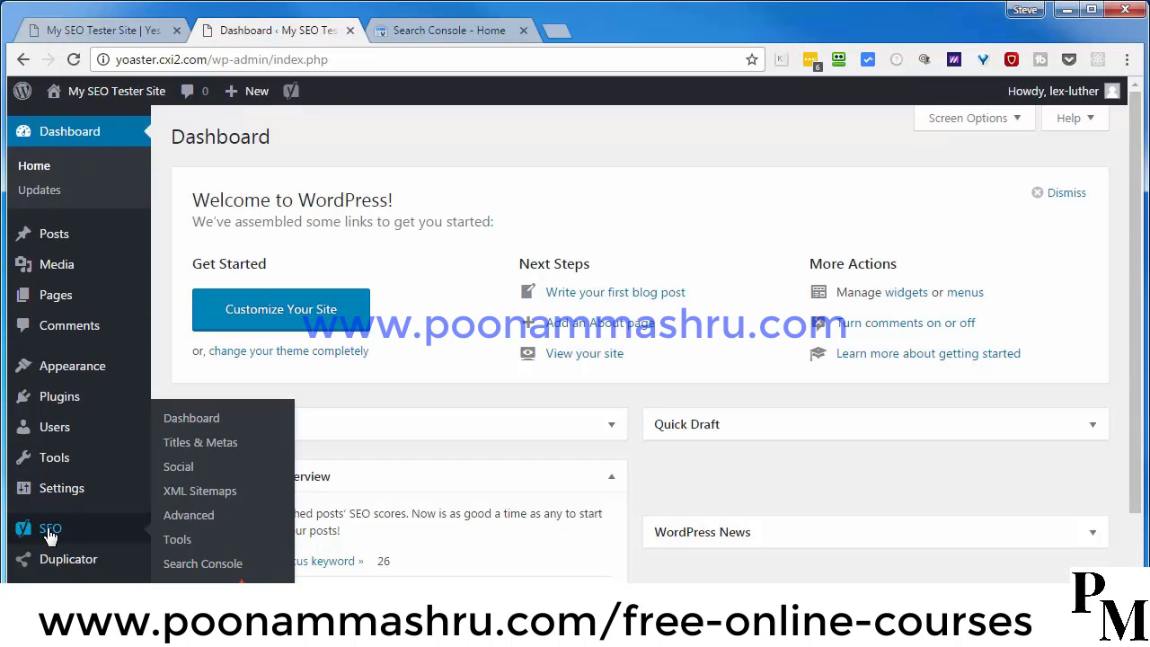
click(207, 493)
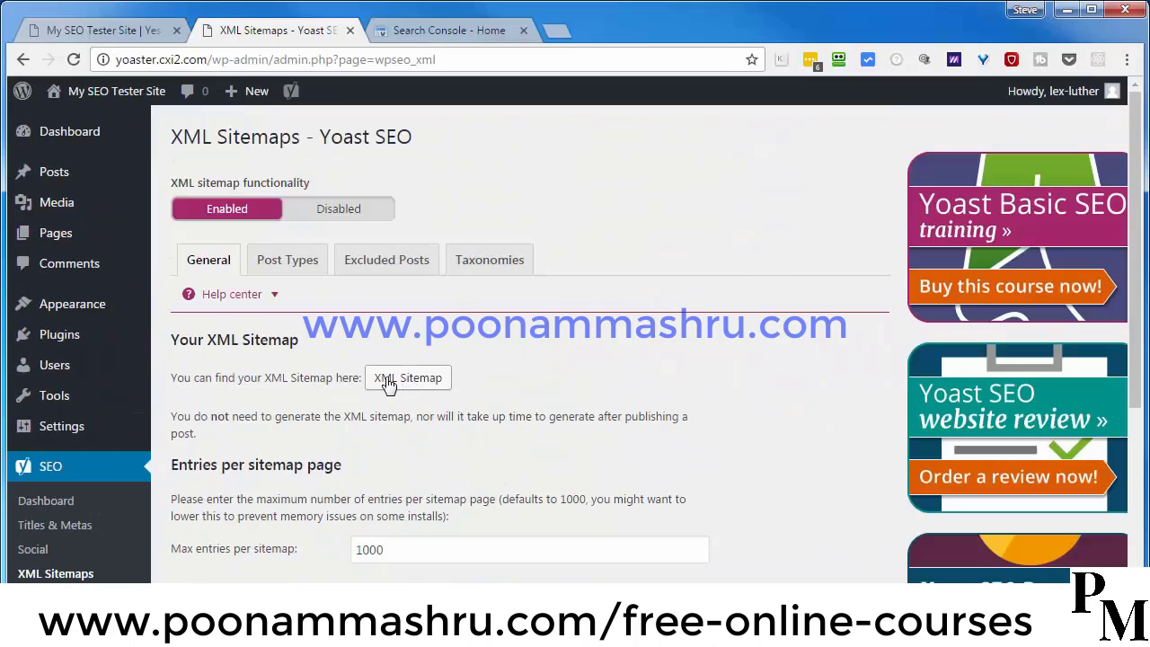
click(388, 384)
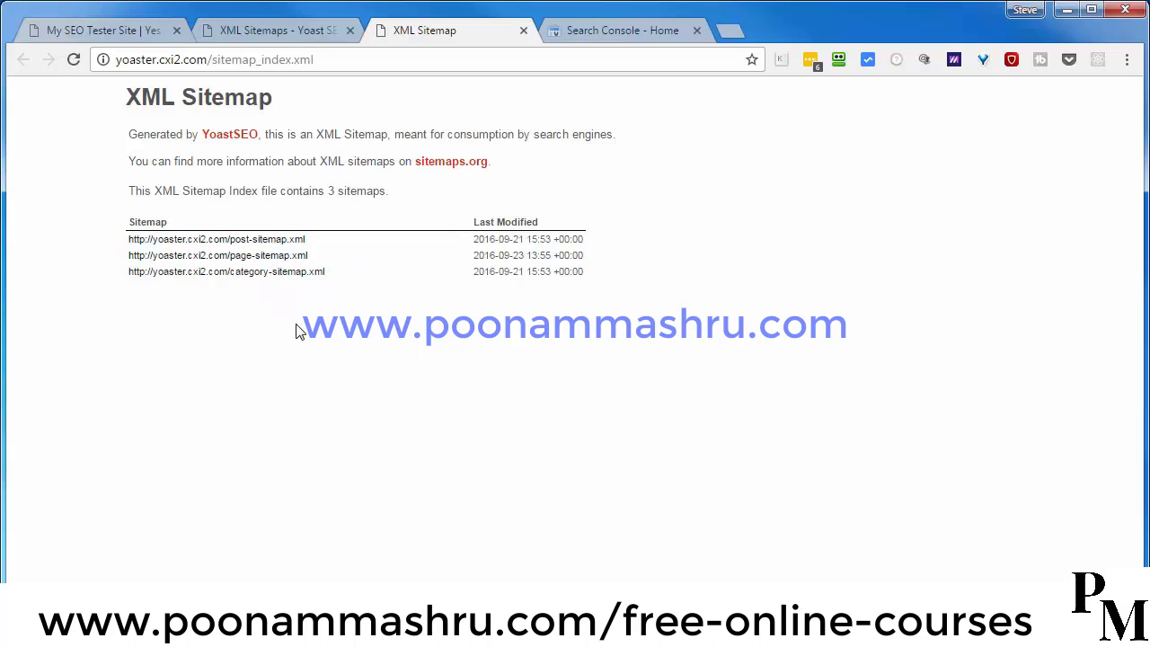
click(523, 32)
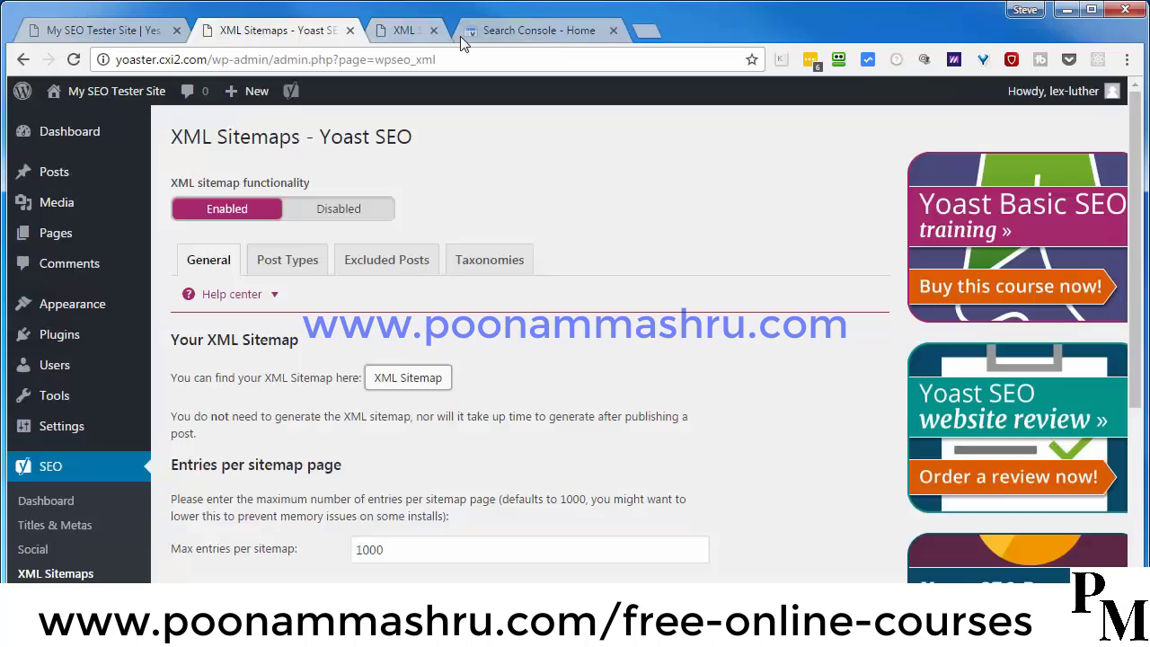
right_click(398, 381)
click(438, 482)
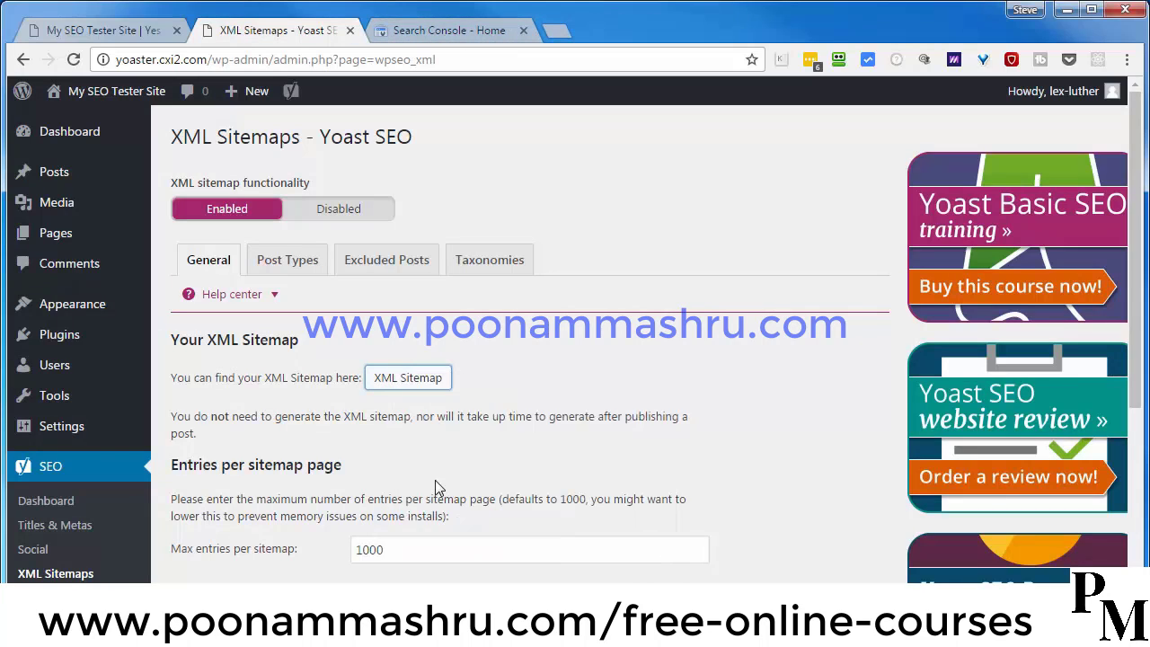
Switch to Google Search Console and check which Google account is signed in
click(429, 34)
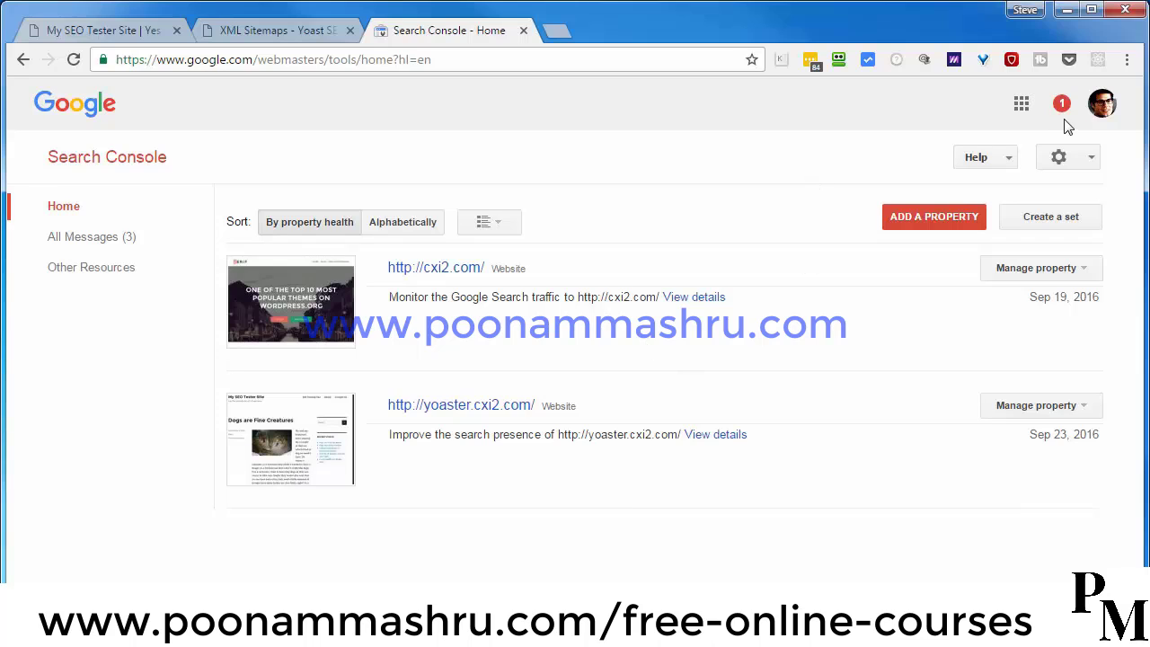
click(1108, 110)
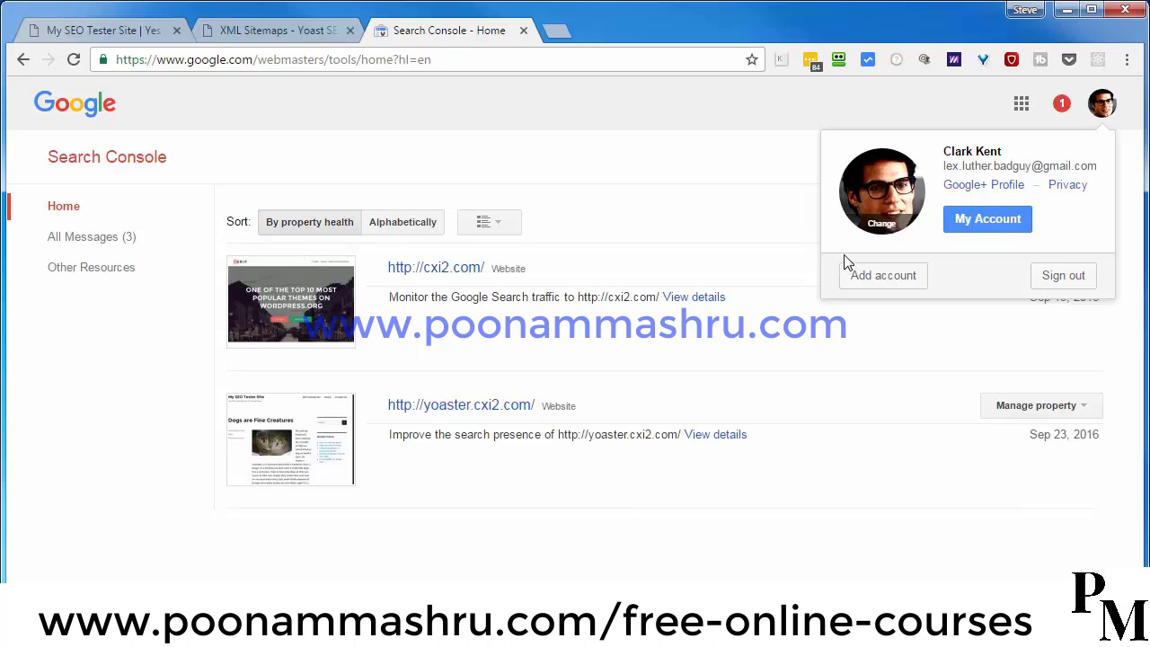
click(888, 348)
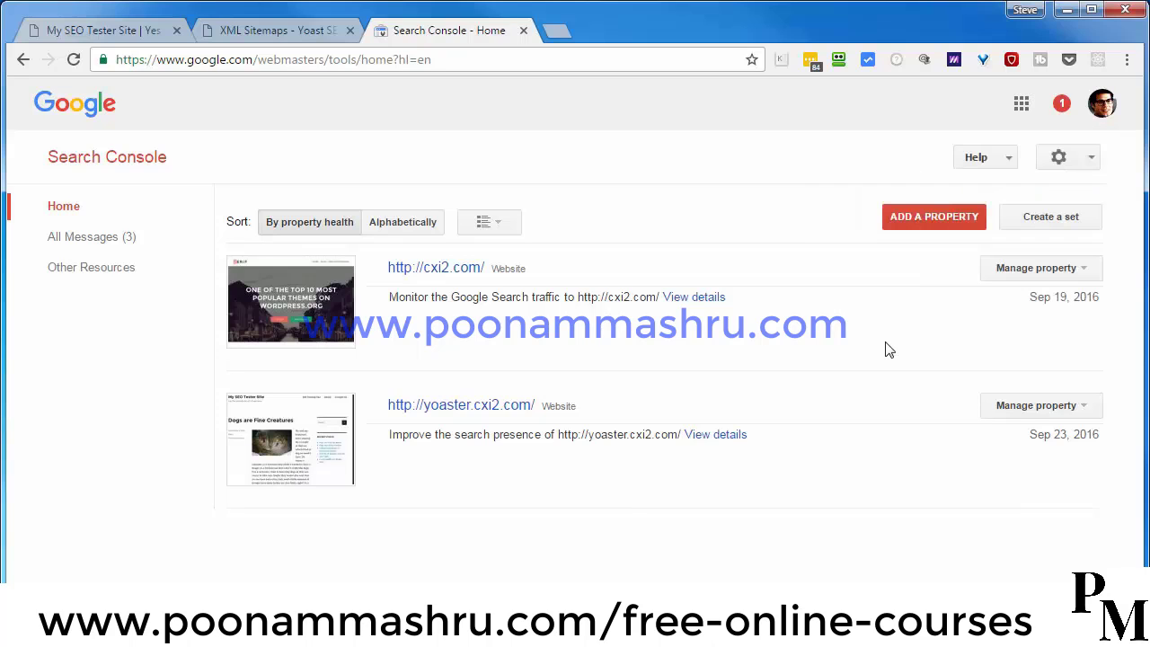
click(408, 406)
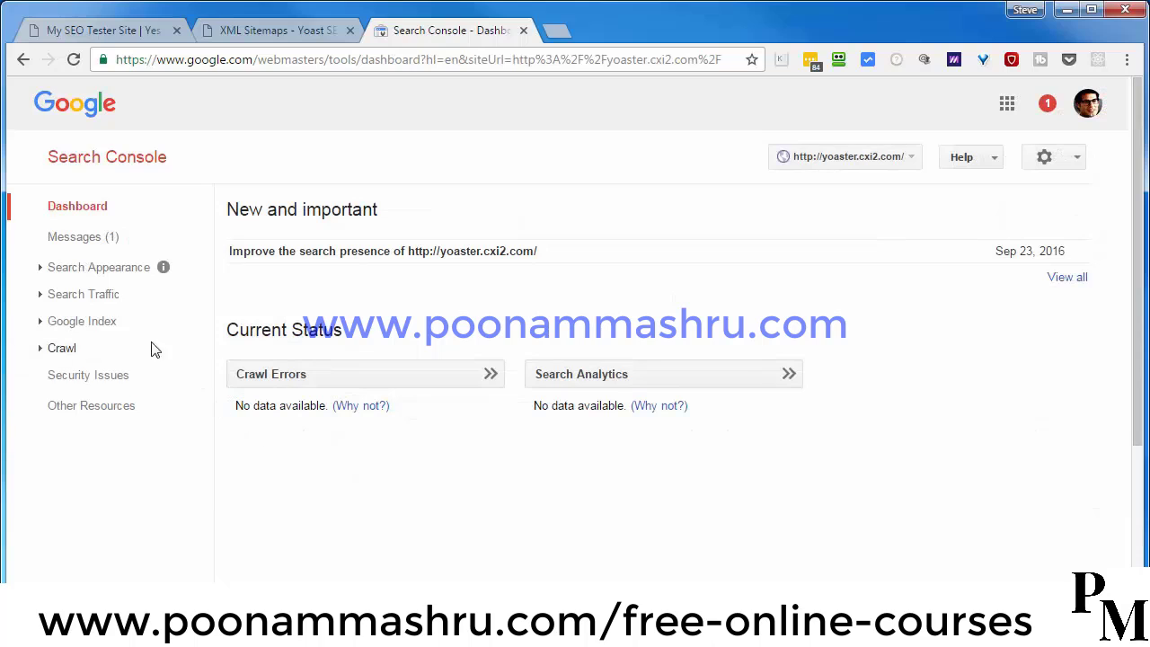
click(43, 353)
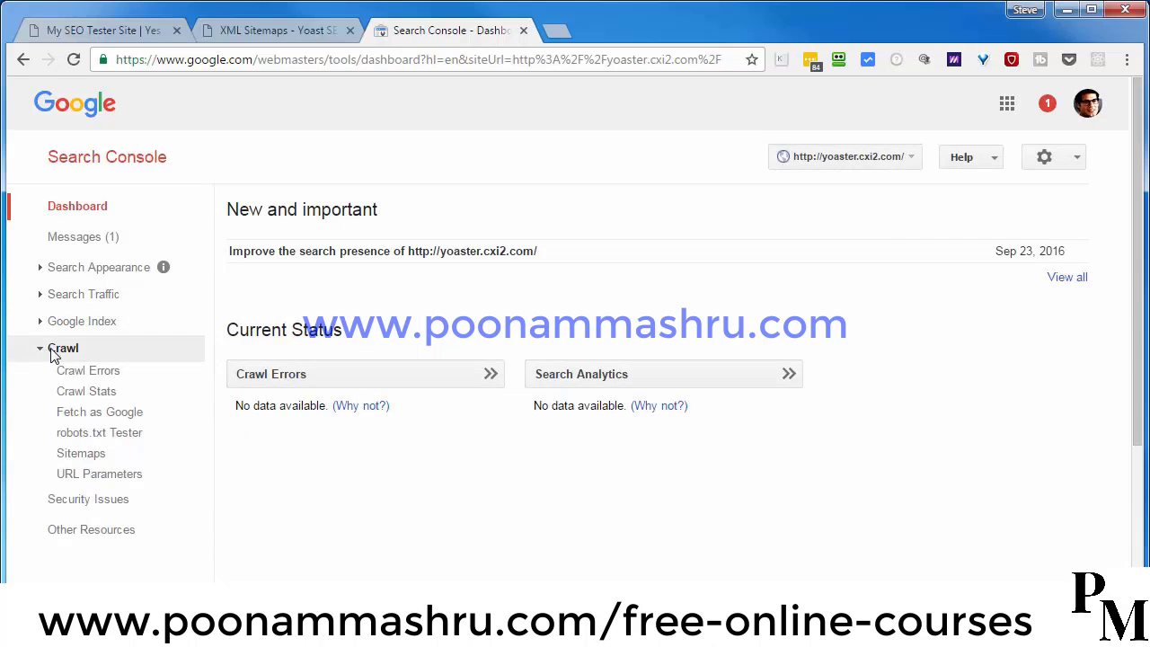
click(81, 455)
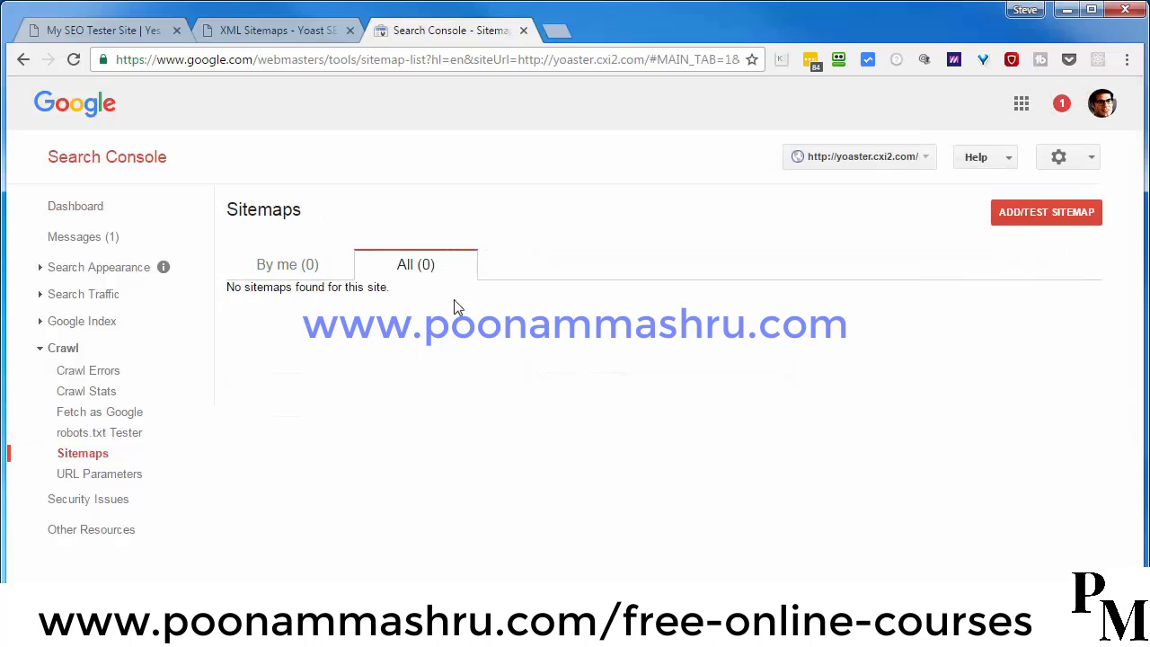
Test the sitemap using the copied address, with the duplicate domain removed so only sitemap_index.xml remains
click(1045, 221)
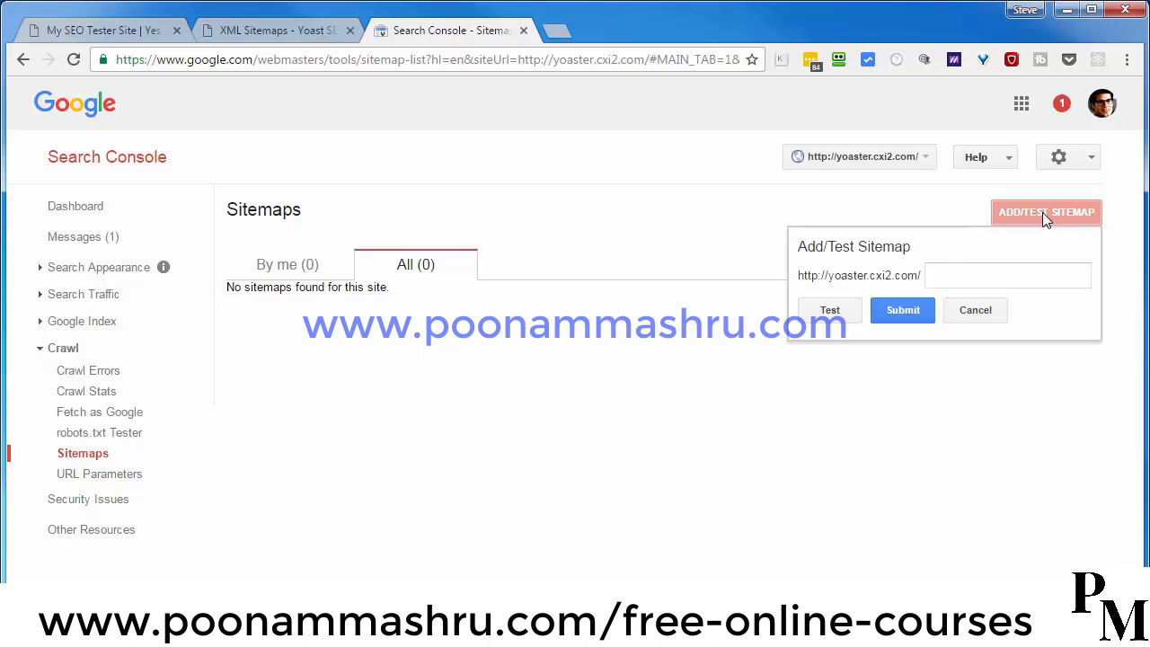
click(947, 276)
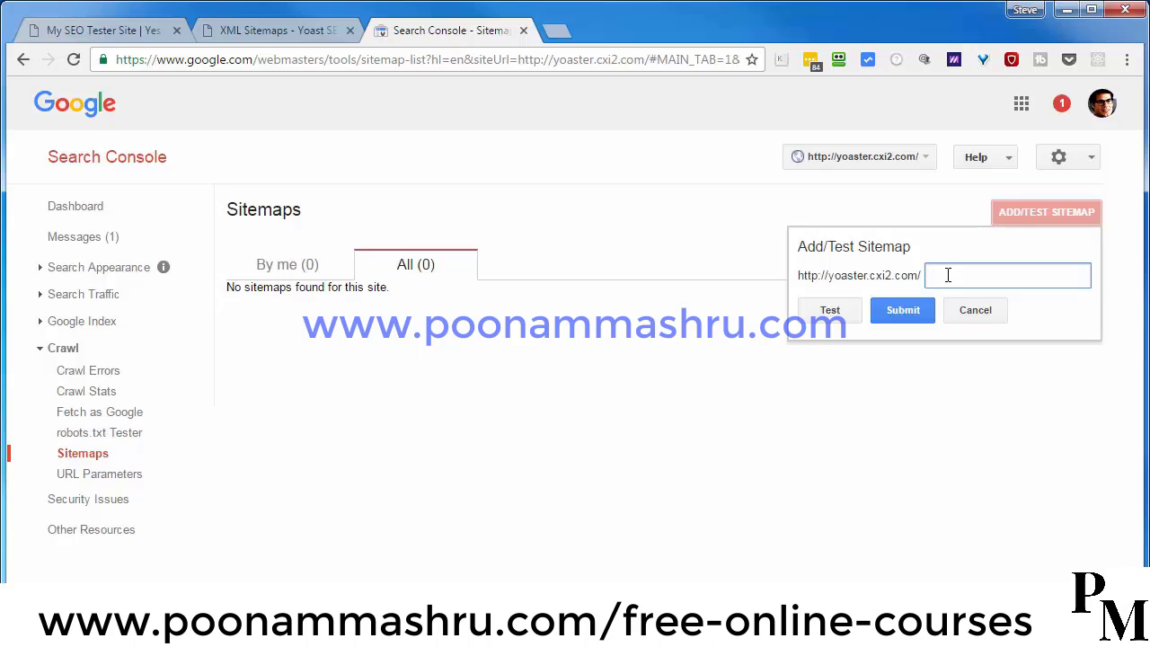
right_click(948, 275)
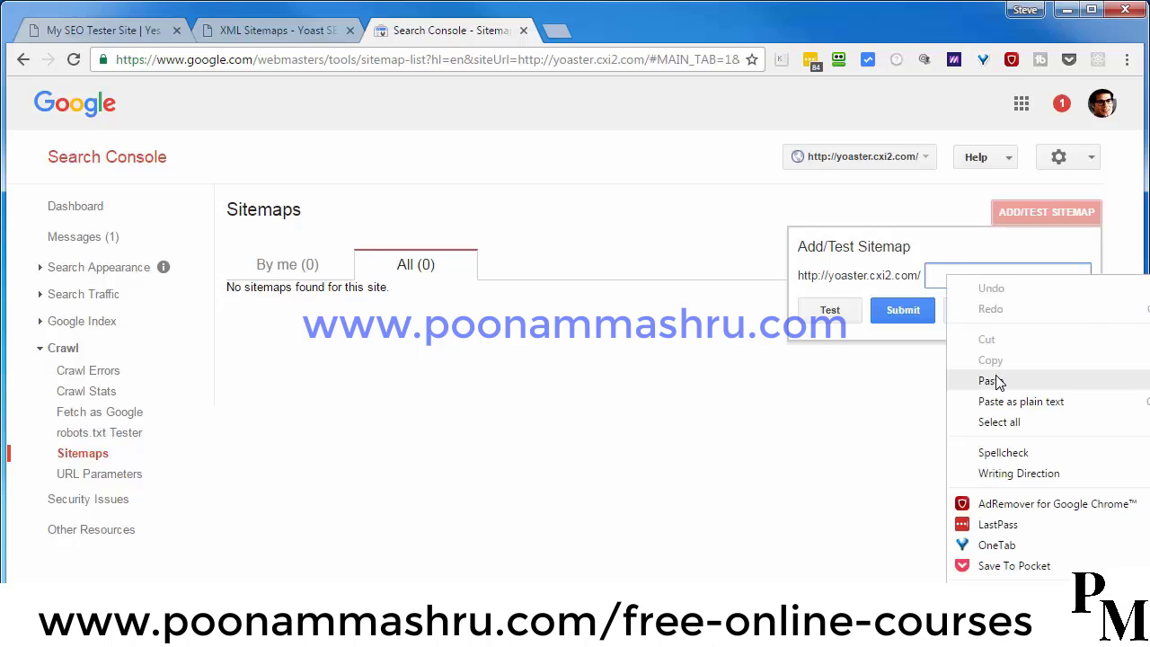
click(991, 381)
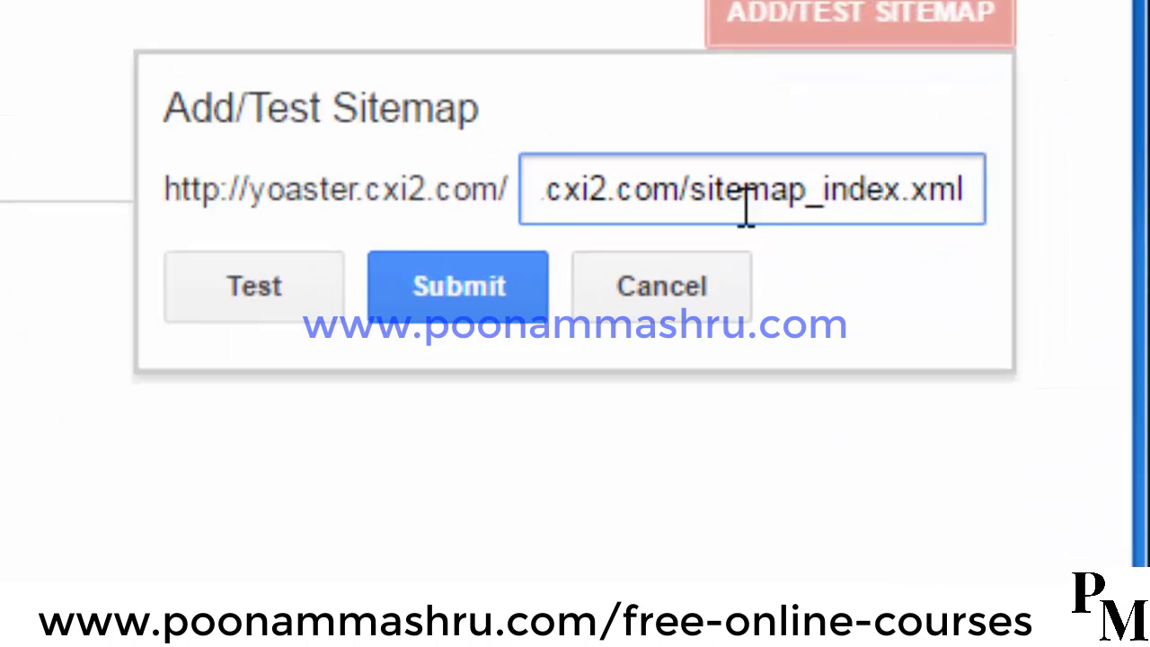
click(683, 194)
key(shift+Home)
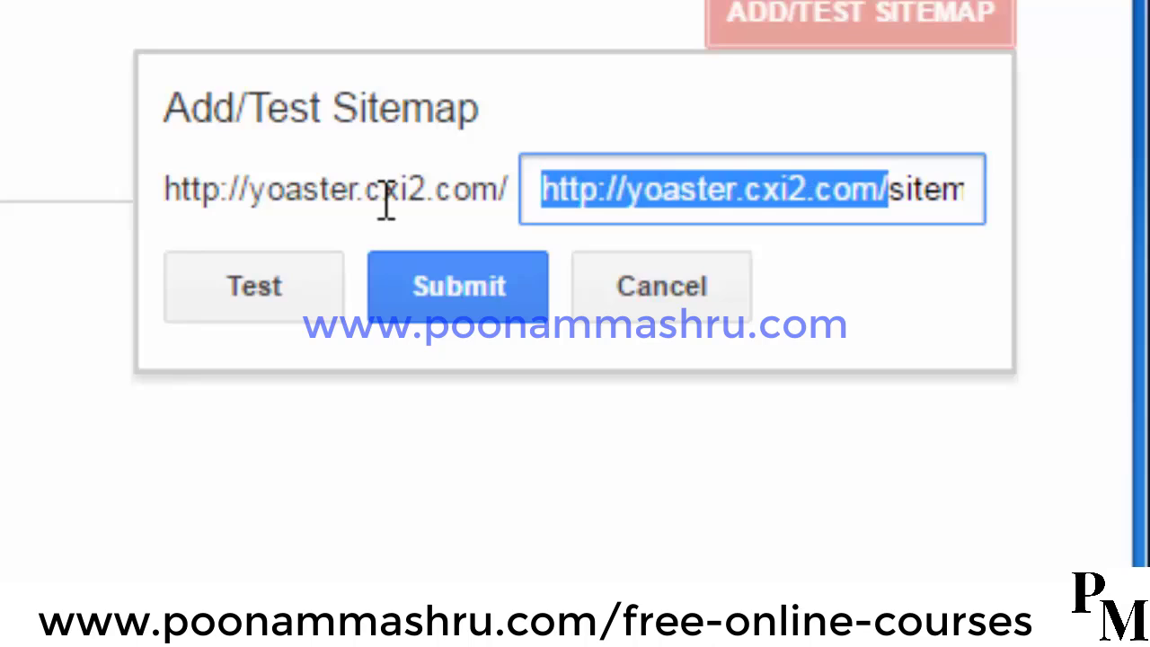
key(BackSpace)
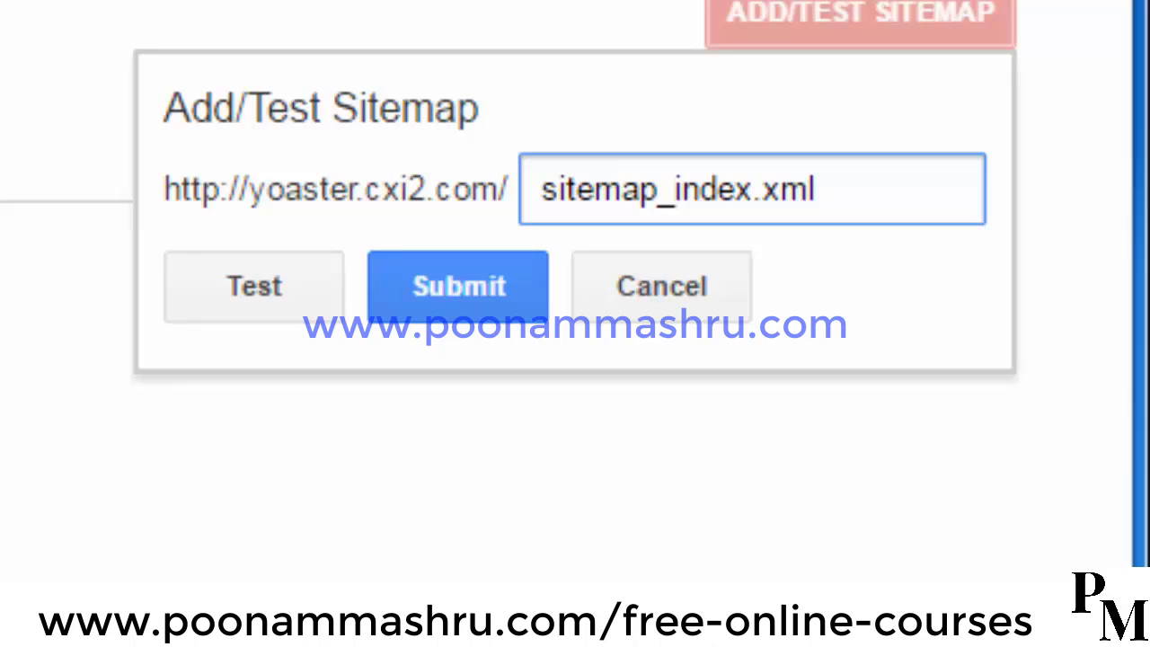
click(856, 183)
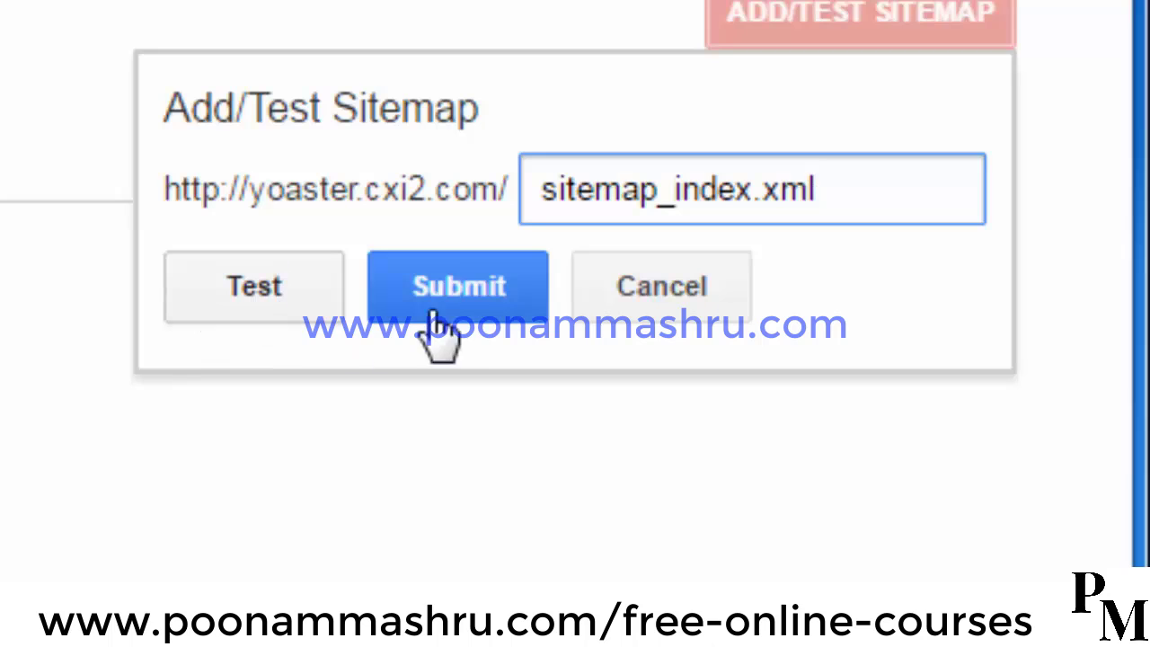
click(236, 301)
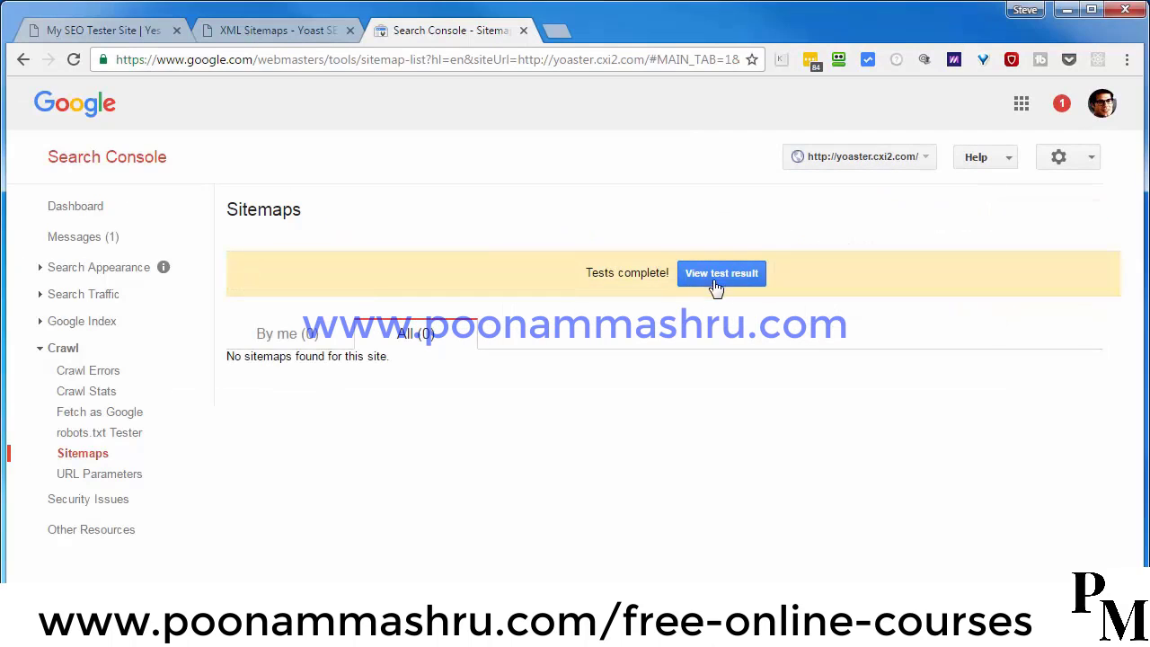
Compare the sitemap test result with the XML sitemap linked in the Yoast SEO settings, and close the test
click(722, 274)
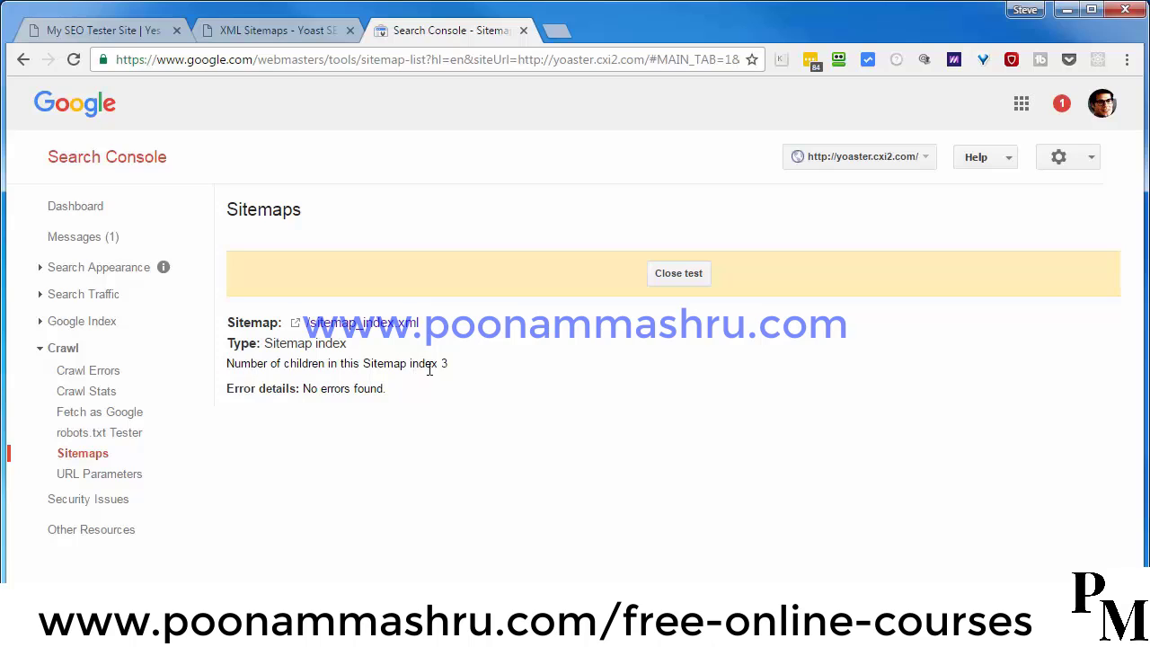
click(269, 29)
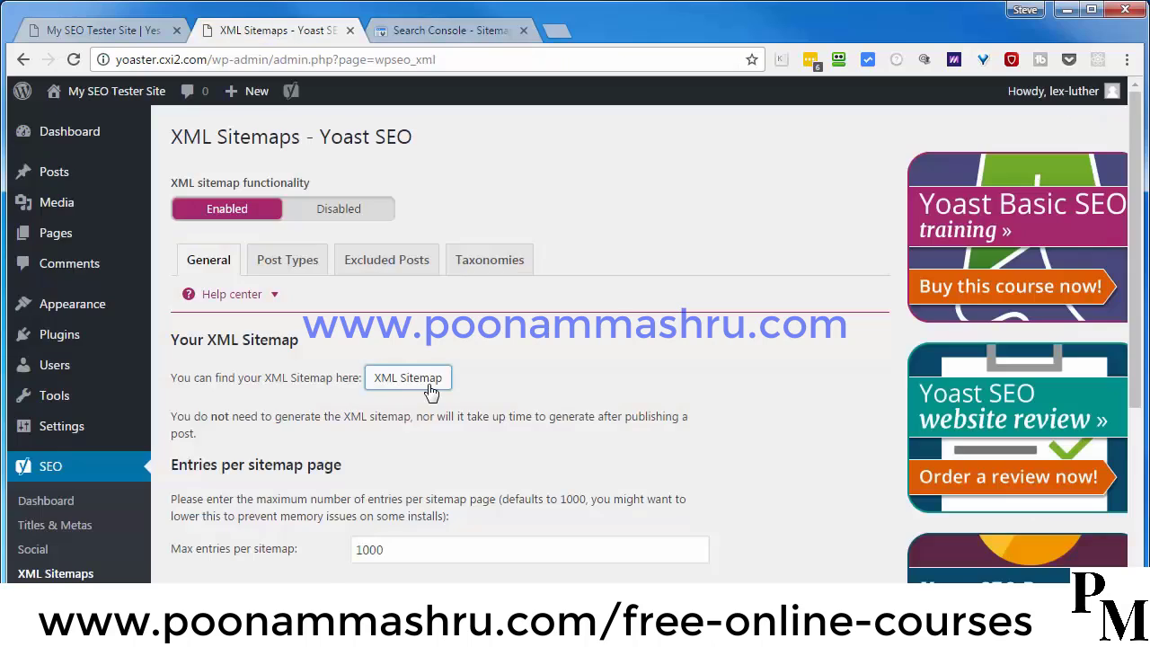
click(415, 383)
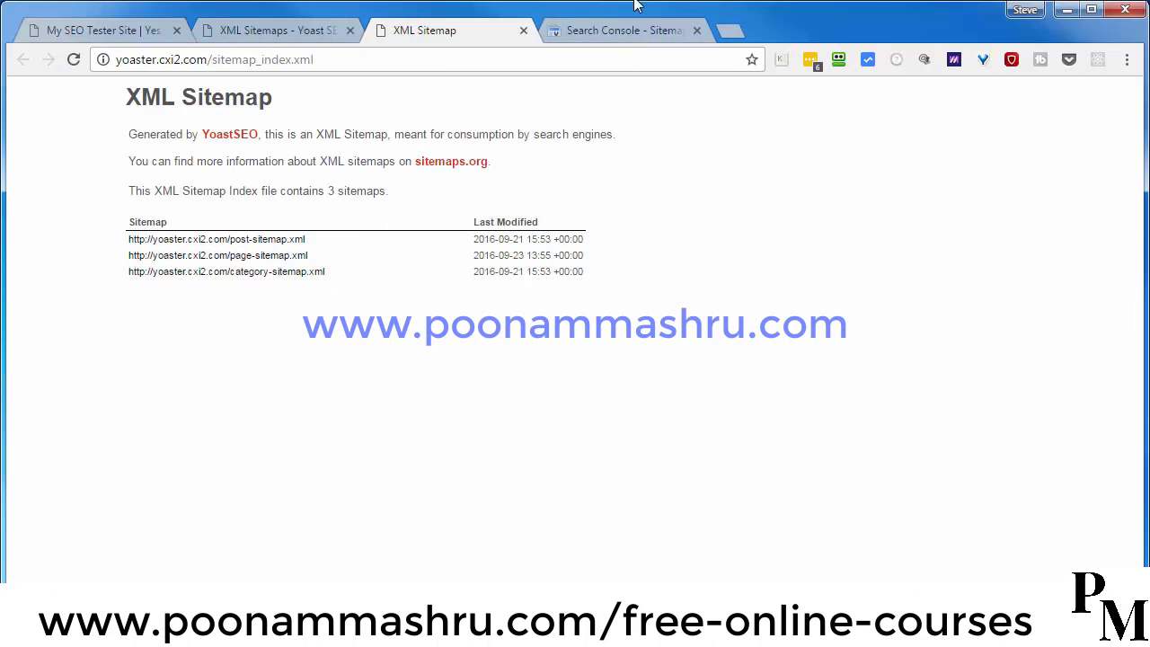
click(617, 33)
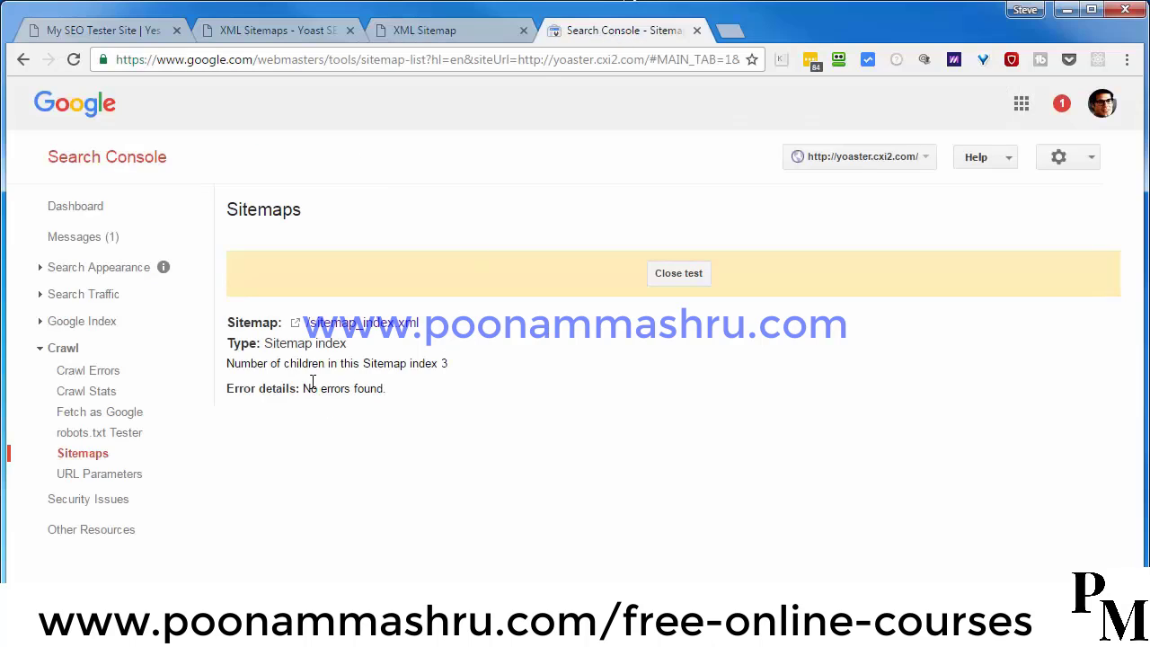
click(678, 276)
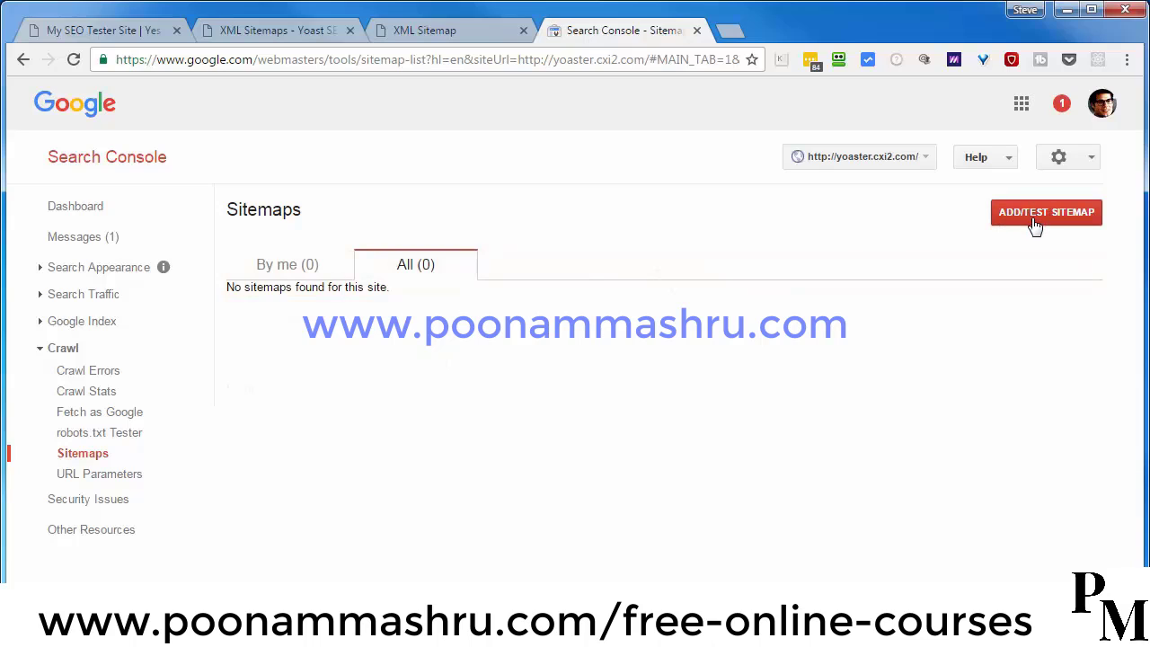
click(1035, 225)
click(946, 275)
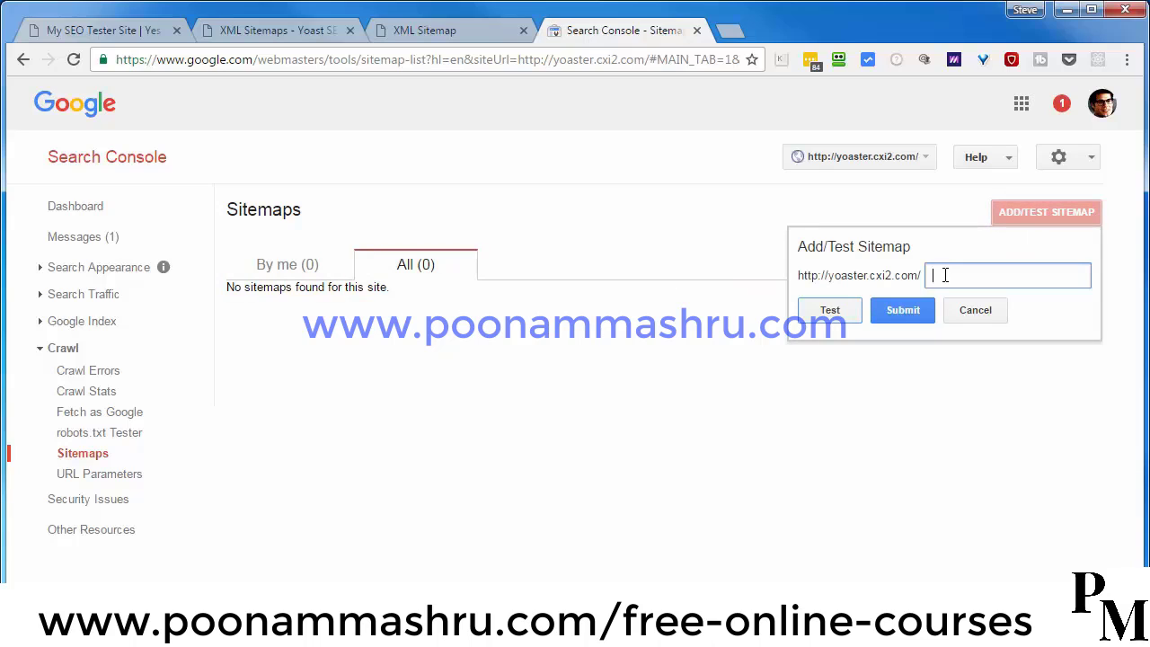
key(ctrl+v)
drag(987, 280, 845, 277)
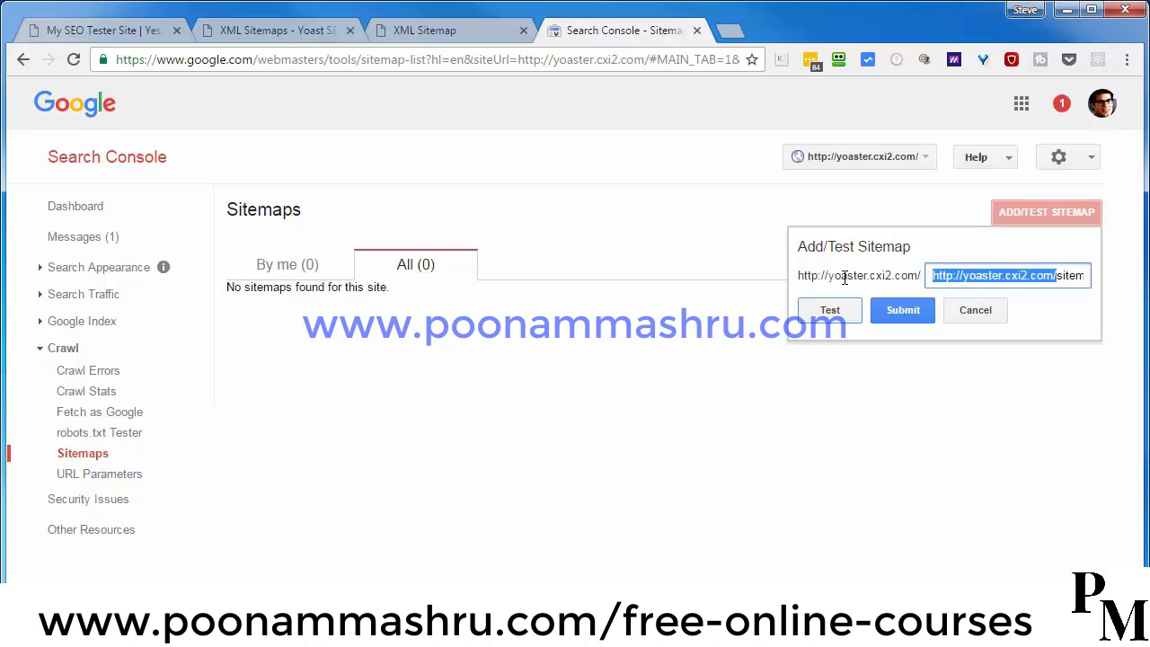
key(BackSpace)
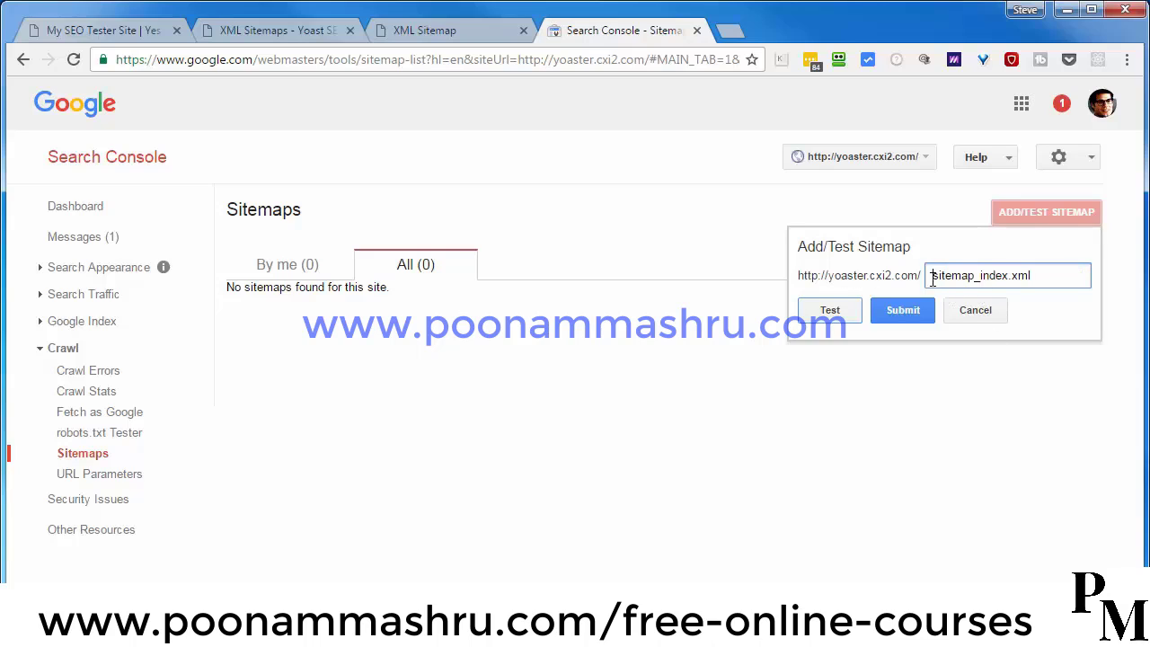
click(896, 315)
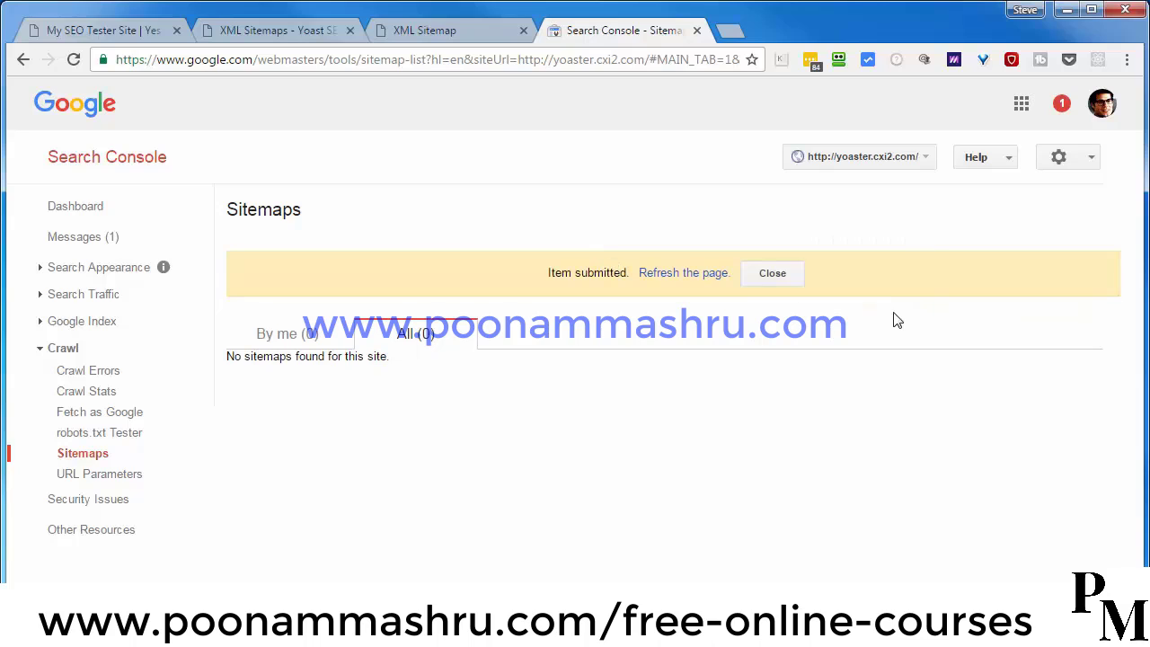
click(672, 274)
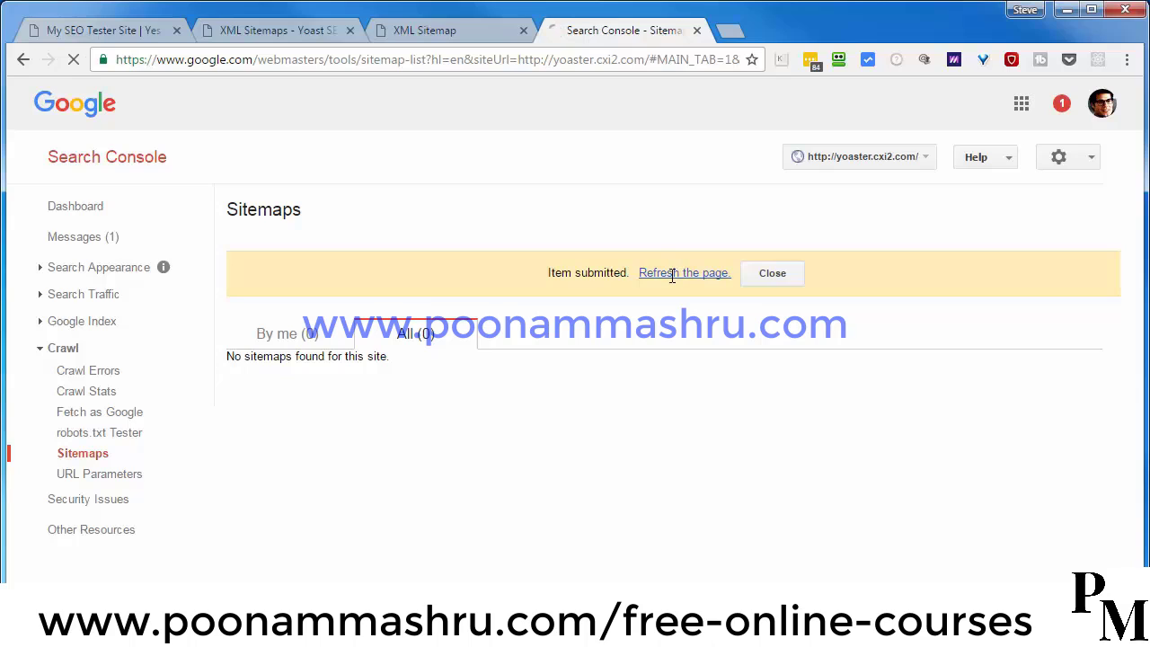